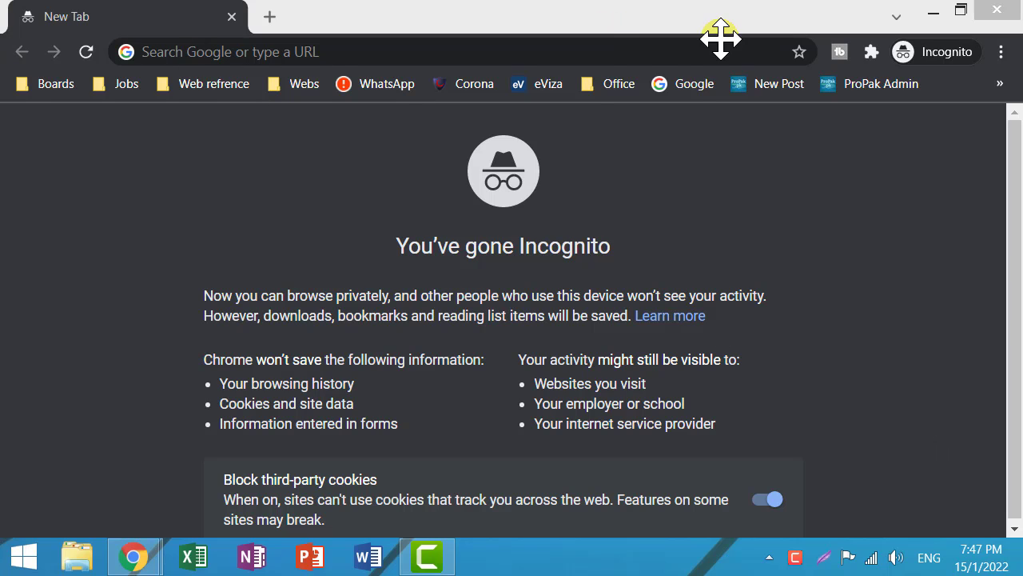
Place the cursor in the Incognito new tab's address bar.
click(212, 53)
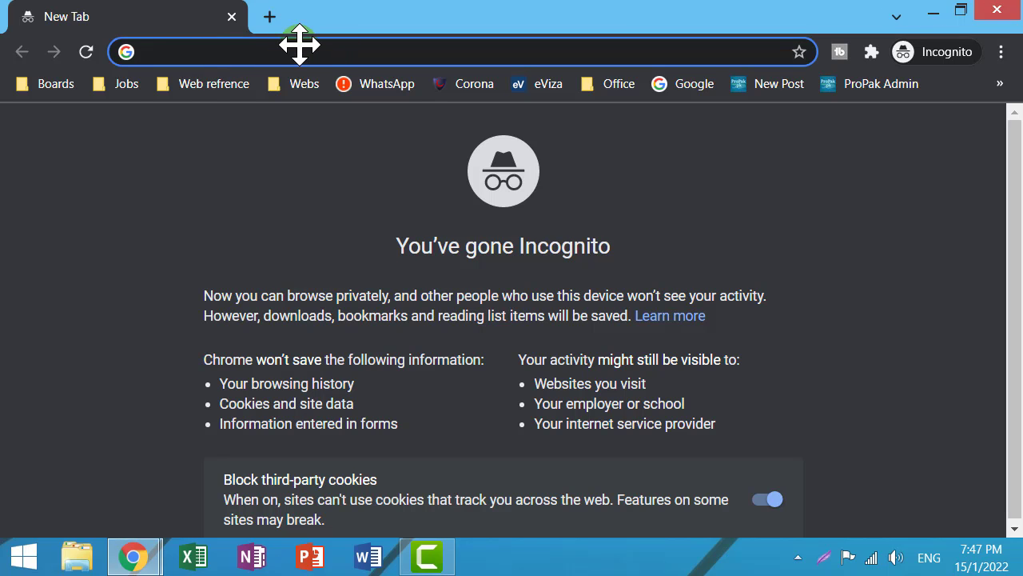
Load gmail.com in the Incognito tab.
text(gmail.com)
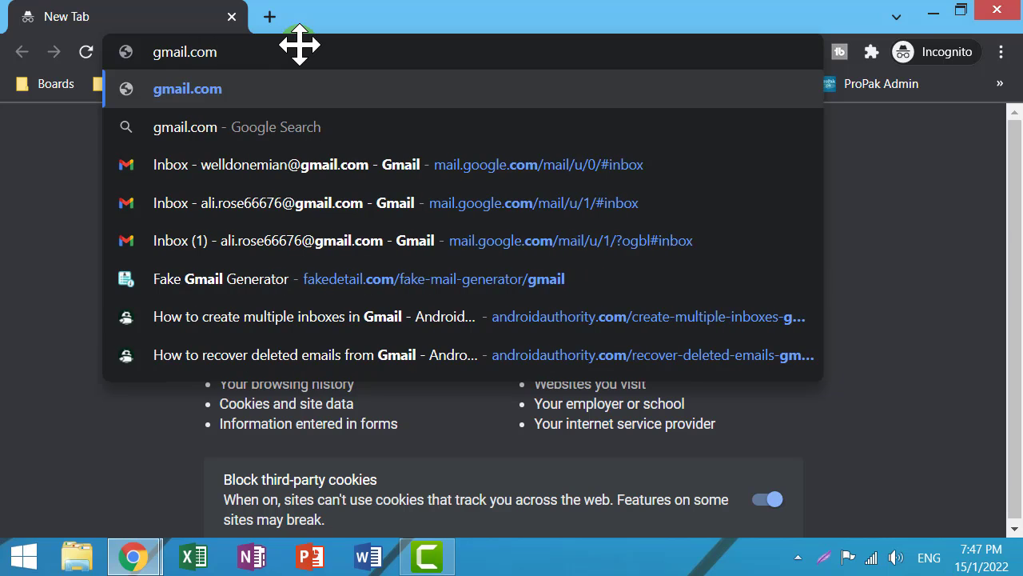
key(Return)
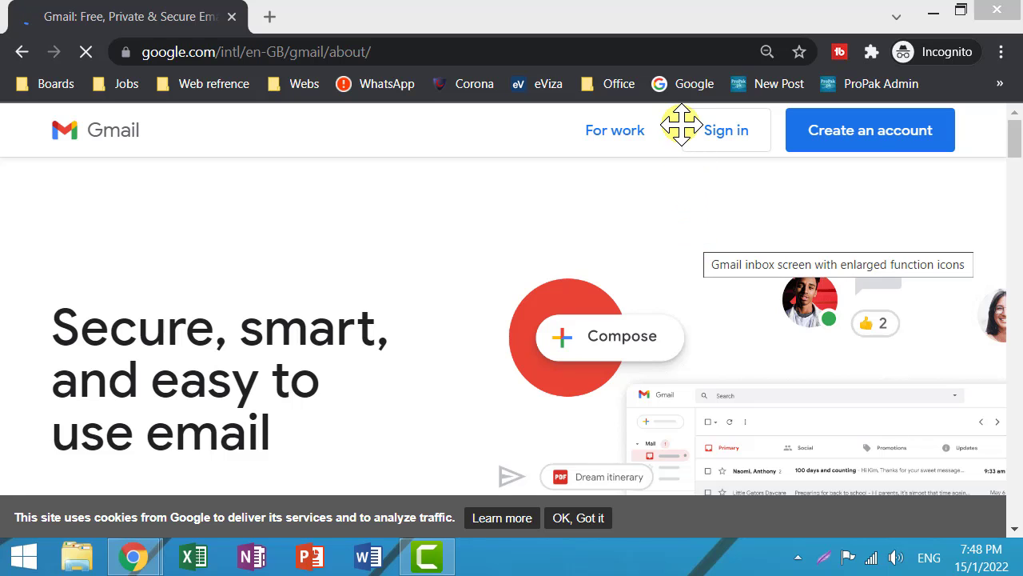
Open the Create your Google Account form from the Gmail about page.
drag(677, 96, 780, 160)
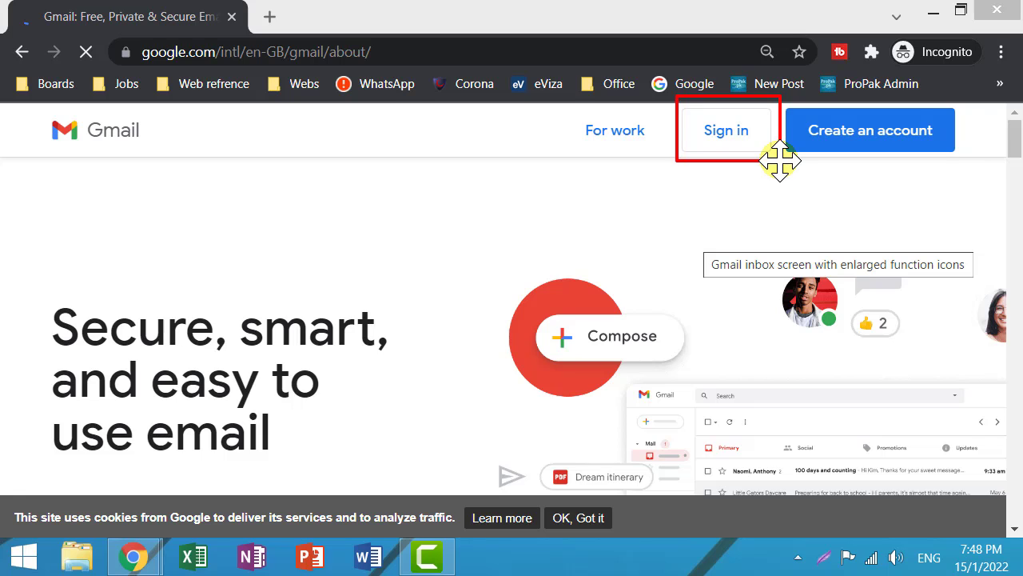
drag(973, 99, 776, 171)
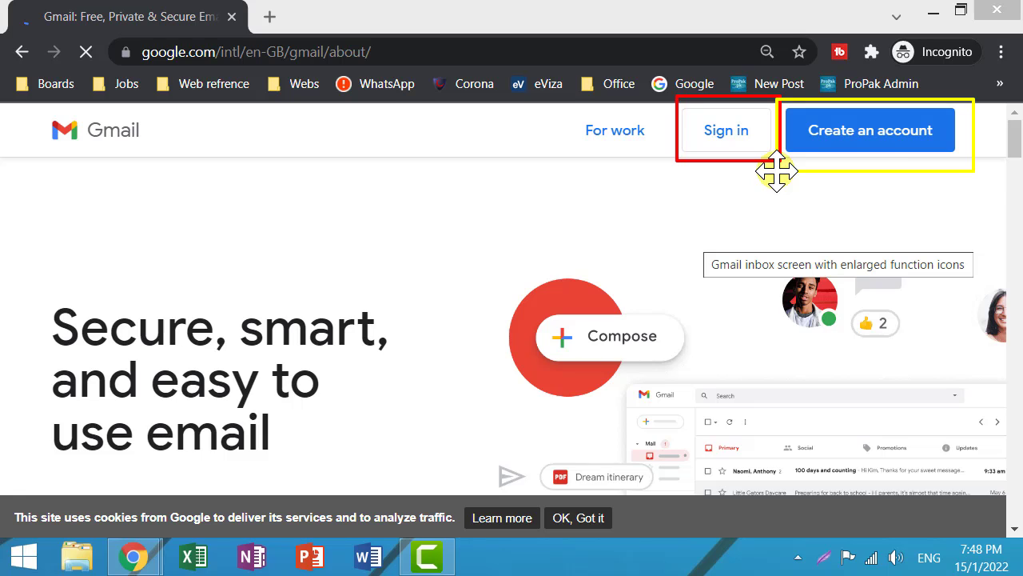
key(Escape)
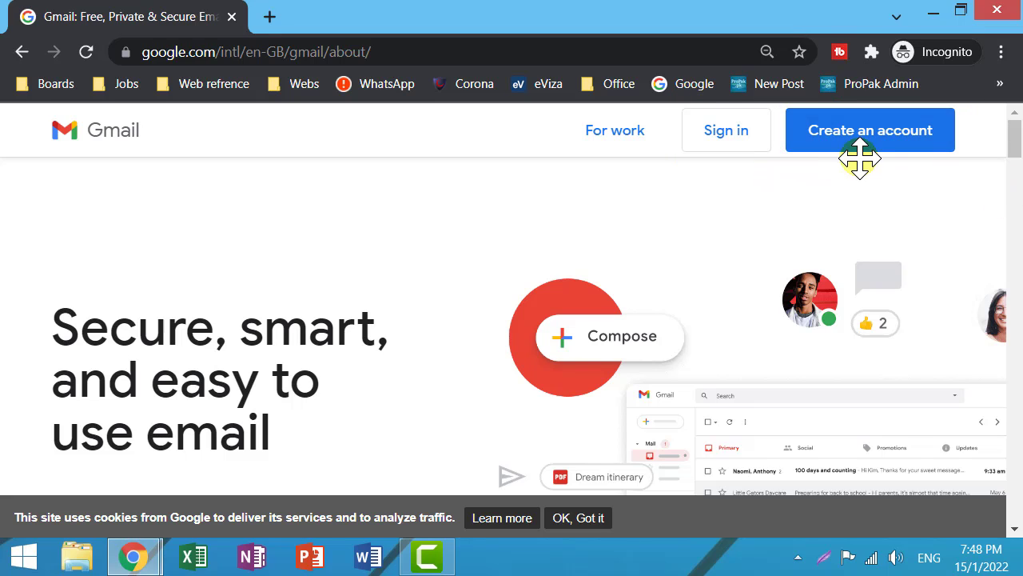
click(861, 130)
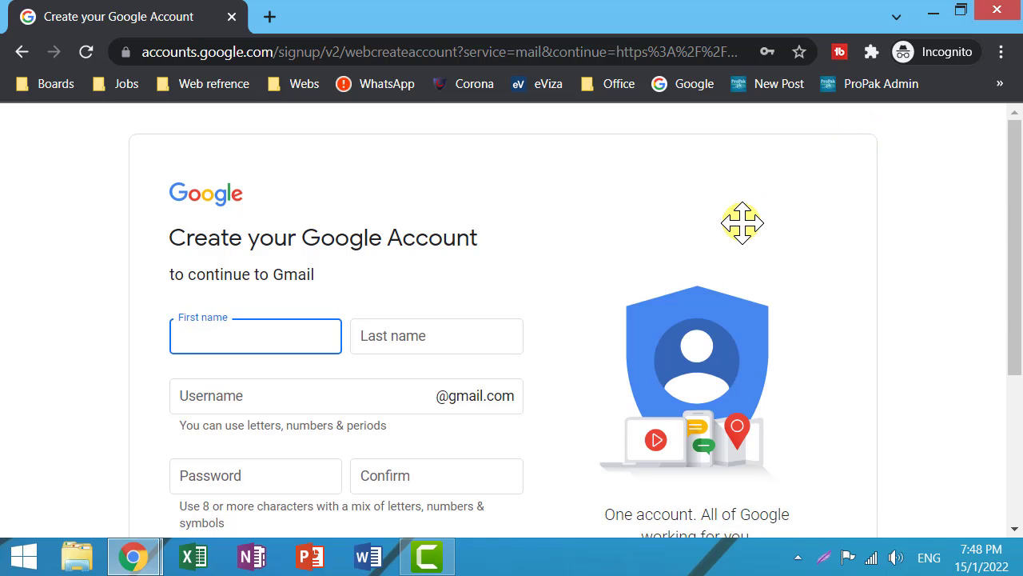
Scroll the form and begin entering the first name.
scroll(751, 222, down, 1)
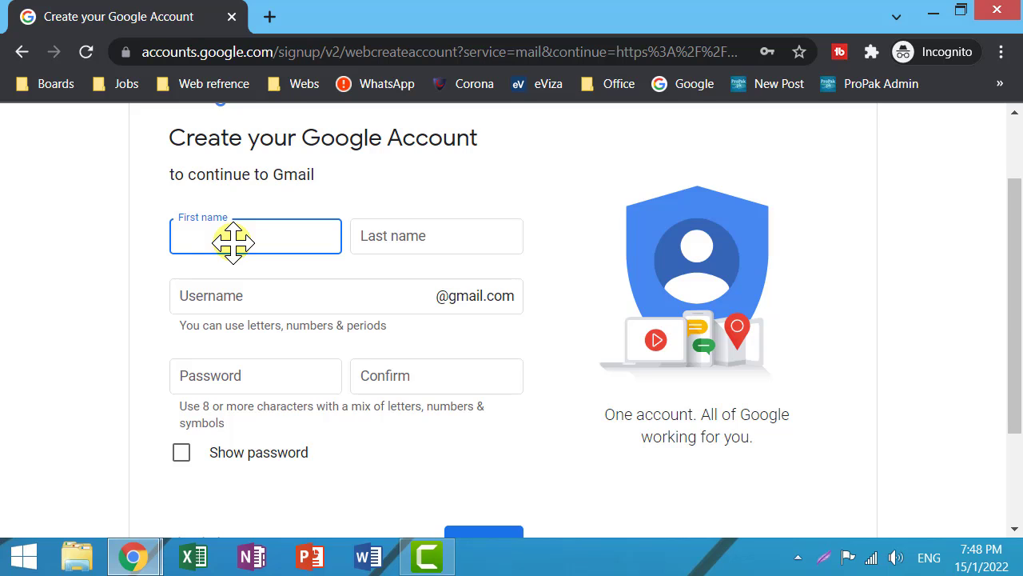
text(Bareerah)
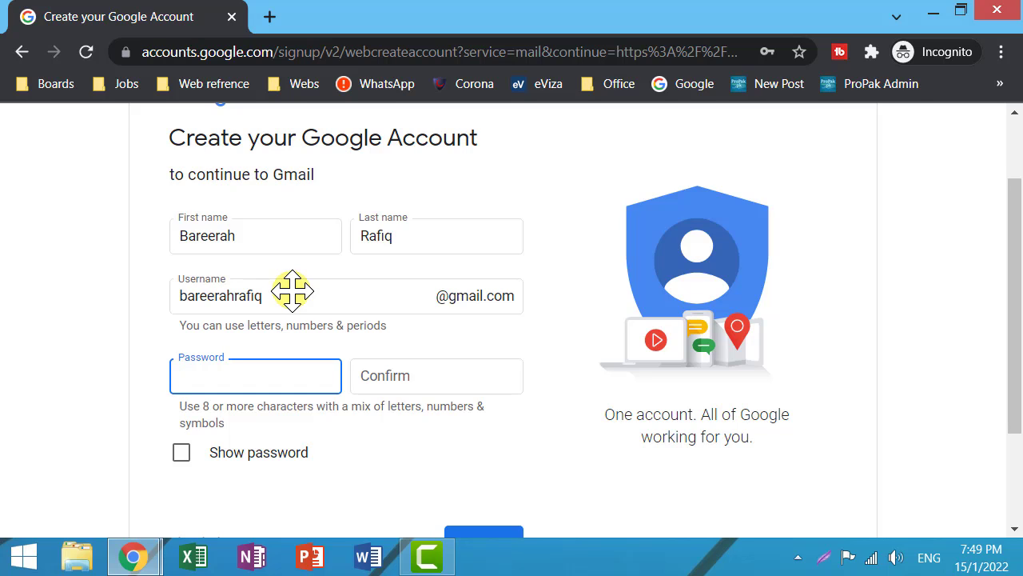
Replace the Username field with a different chosen username, which is reported taken.
click(272, 295)
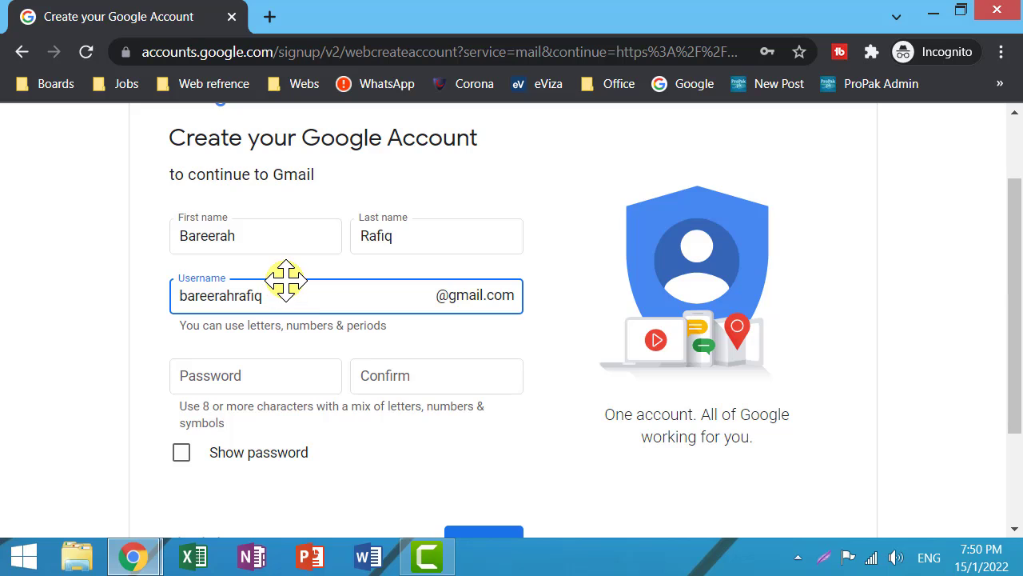
key(ctrl+a)
key(ctrl+c)
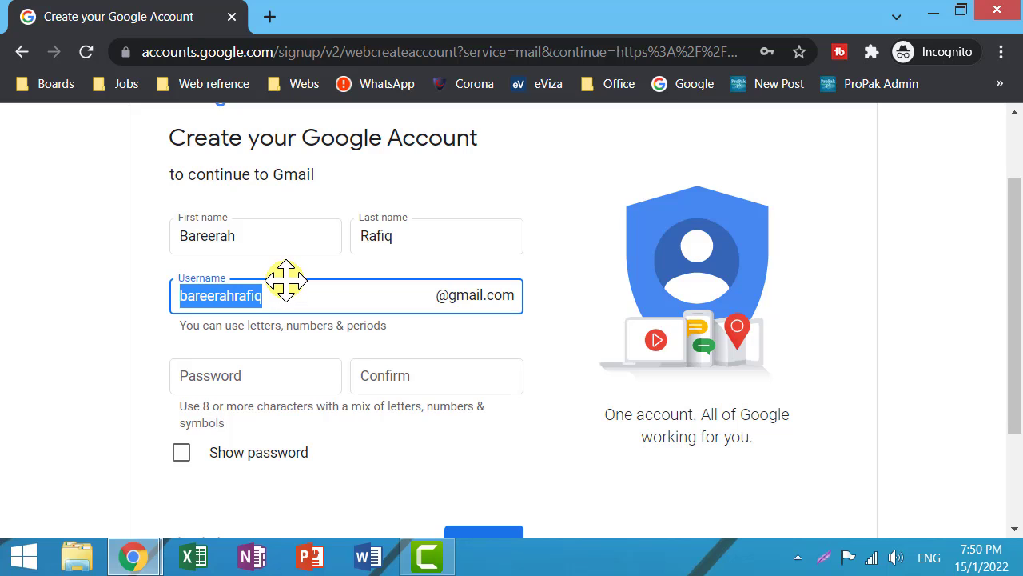
key(BackSpace)
key(Tab)
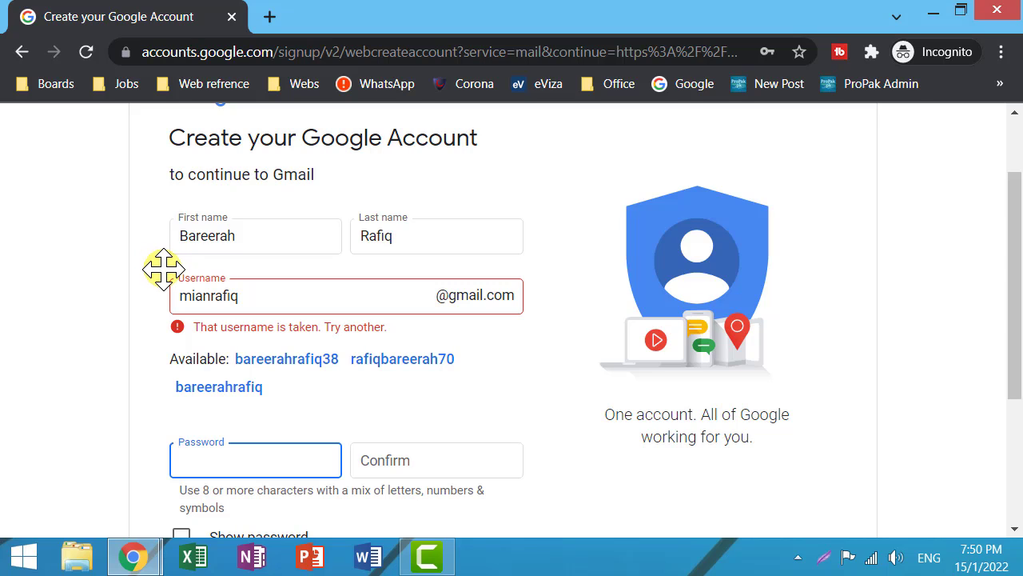
Pick one of the suggested usernames, then restart sign-up with Create an account.
mouse_move(152, 264)
mouse_down()
mouse_move(400, 370)
mouse_move(589, 360)
mouse_move(537, 325)
mouse_up()
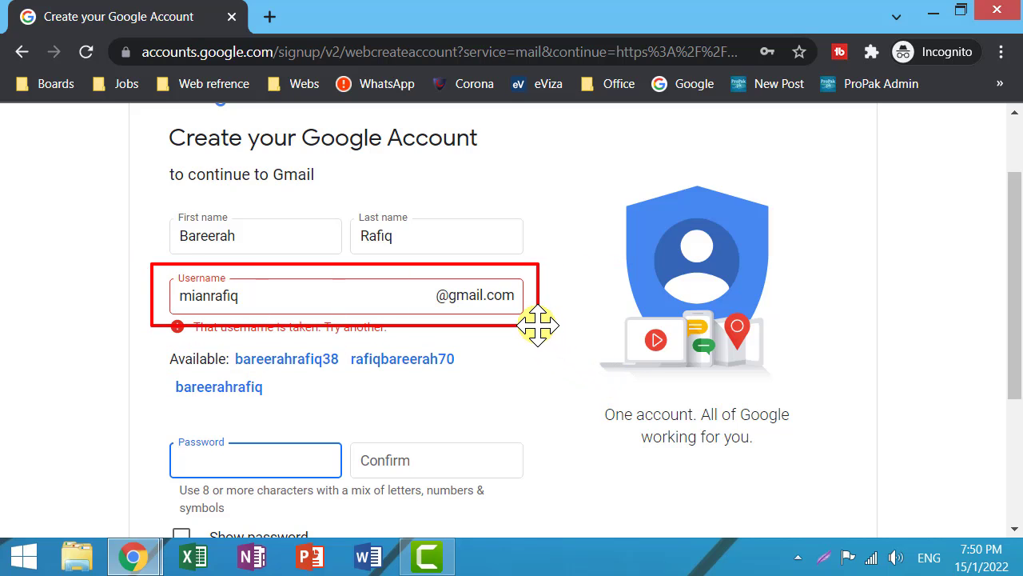
mouse_move(154, 340)
mouse_down()
mouse_move(315, 394)
mouse_move(480, 408)
mouse_up()
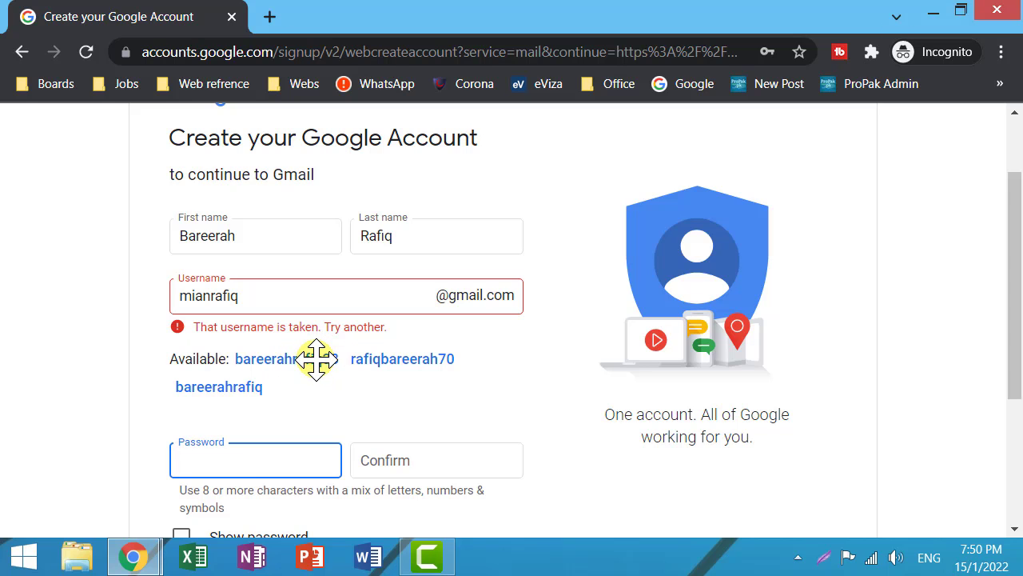
click(316, 359)
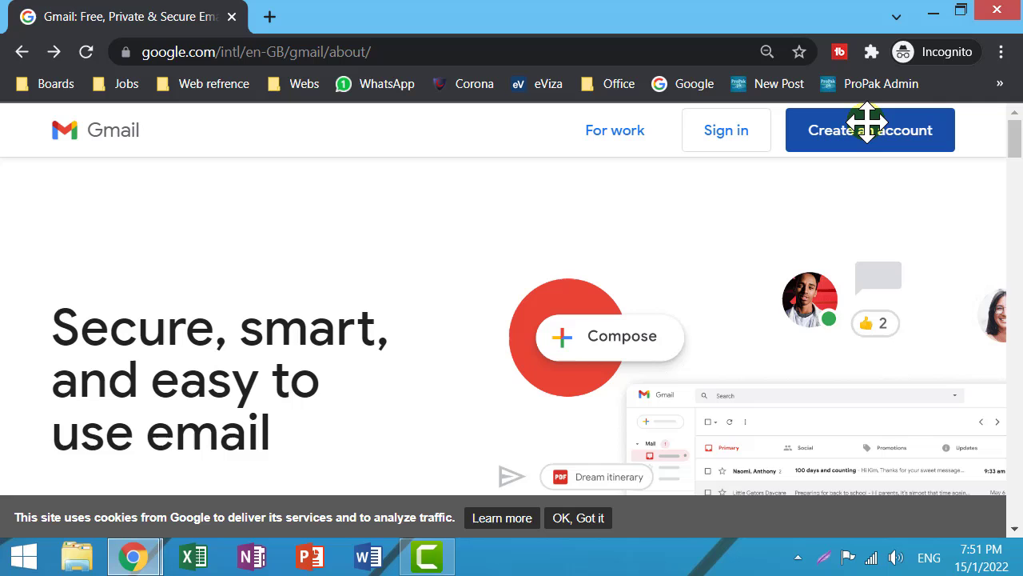
click(879, 128)
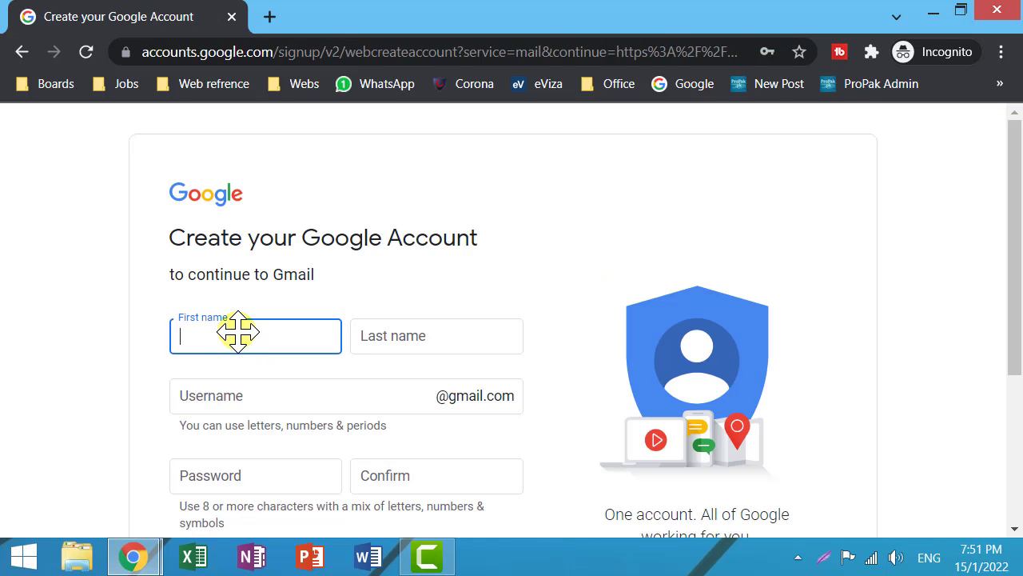
Refill the first name, last name and the desired username.
key(Tab)
key(Tab)
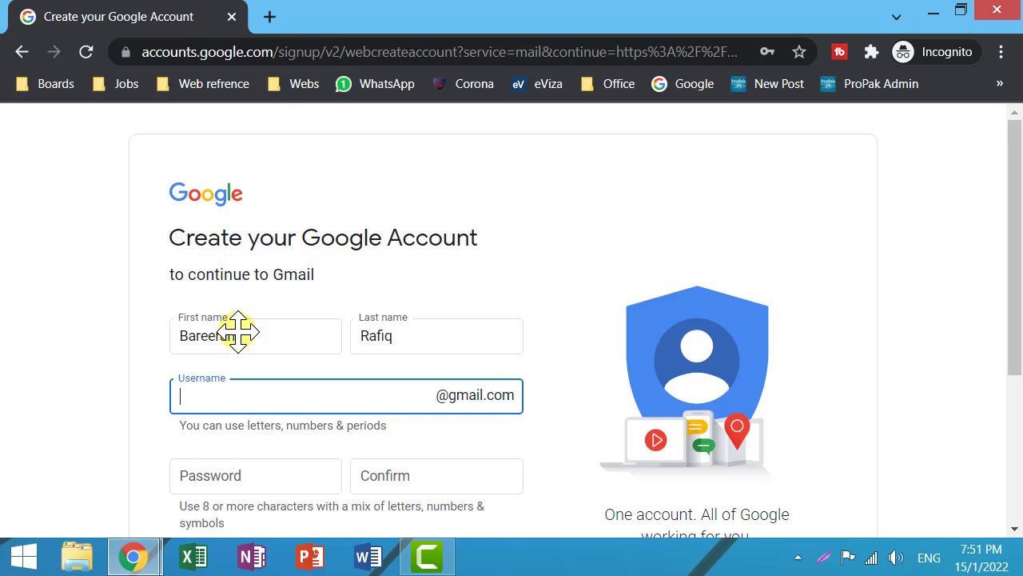
key(Tab)
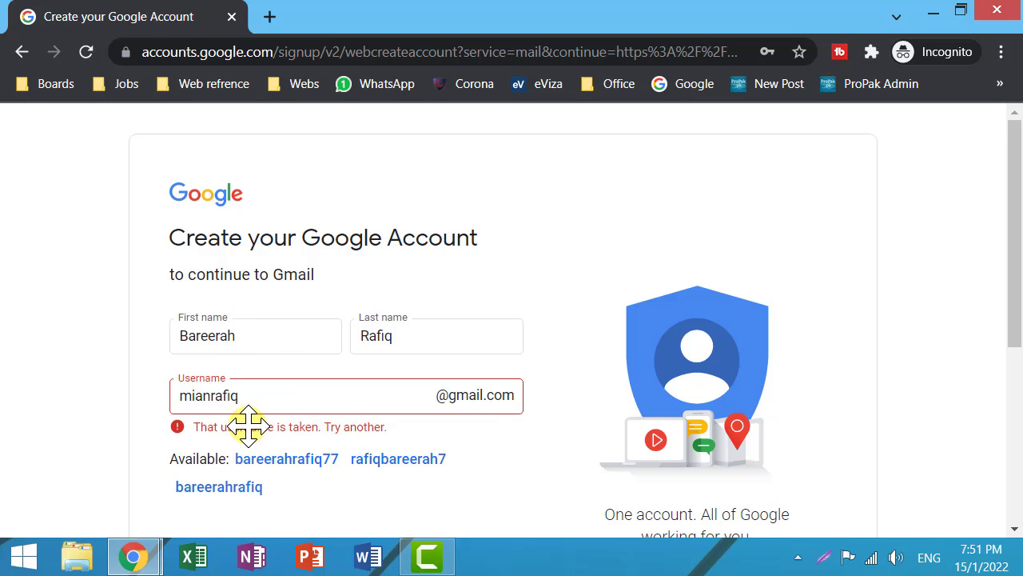
Try adding '.' and '2022' to the username, then replace it with a pasted available one.
click(212, 394)
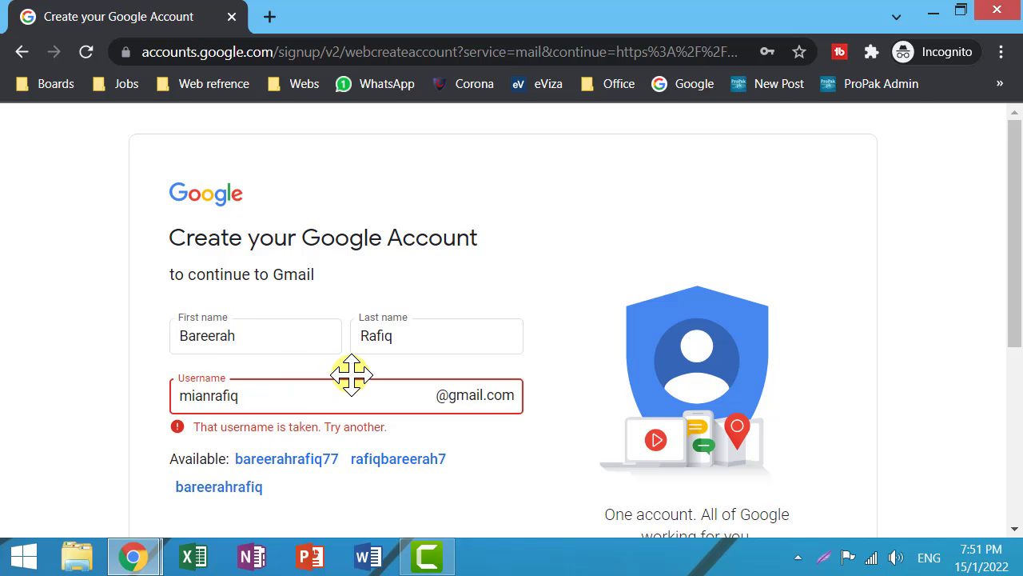
text(.)
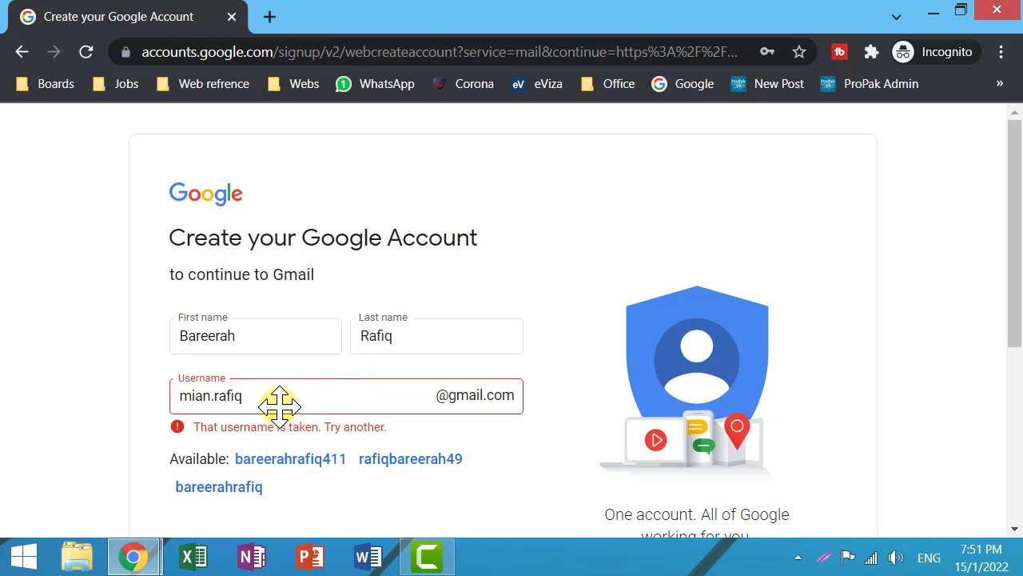
click(214, 398)
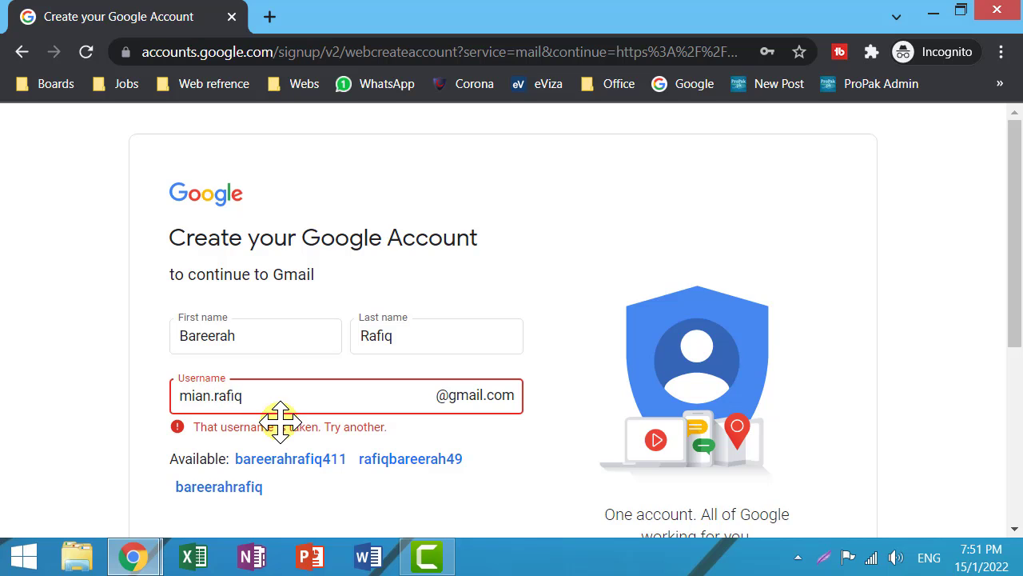
text(2022)
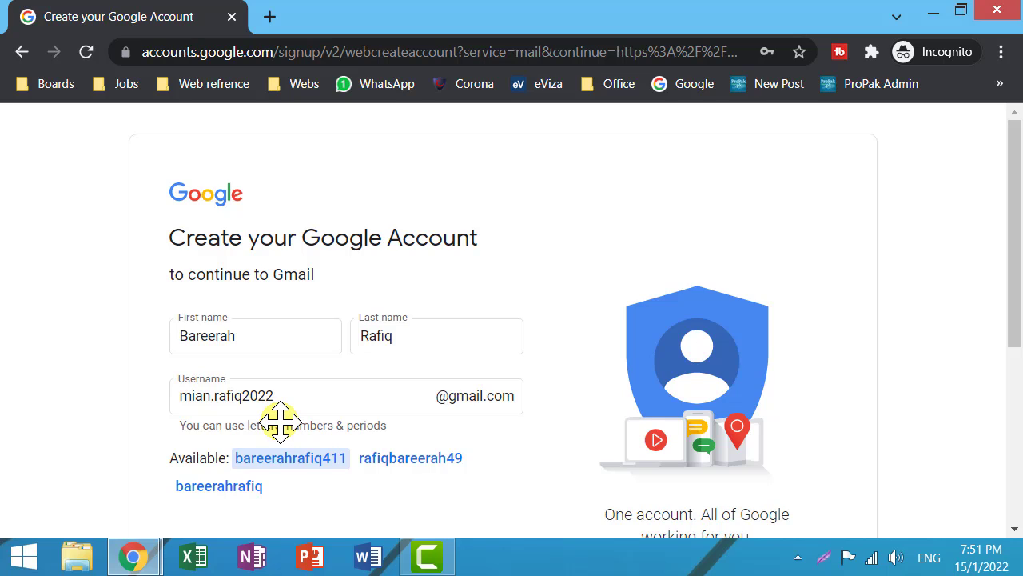
click(308, 392)
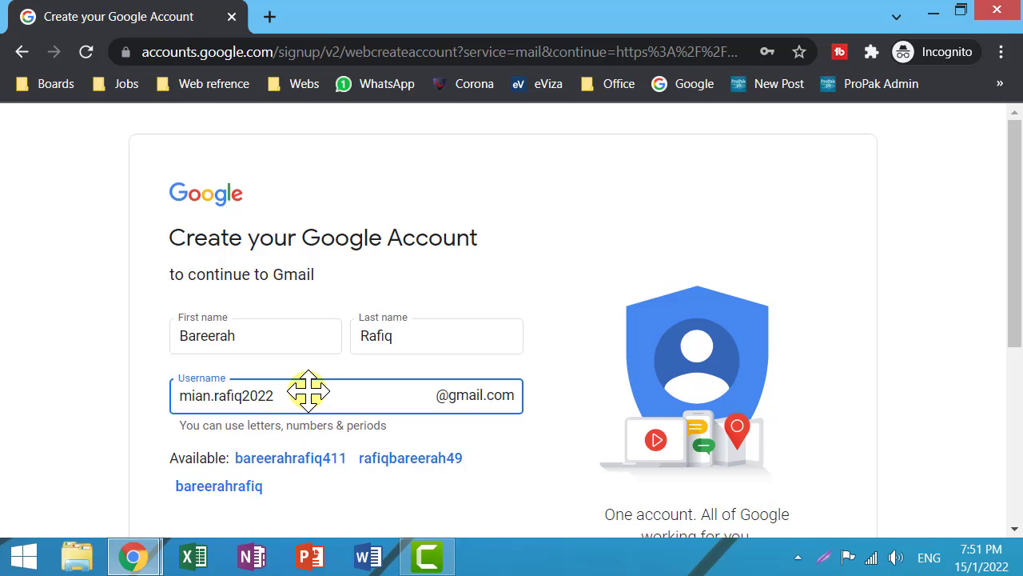
key(ctrl+a)
key(BackSpace)
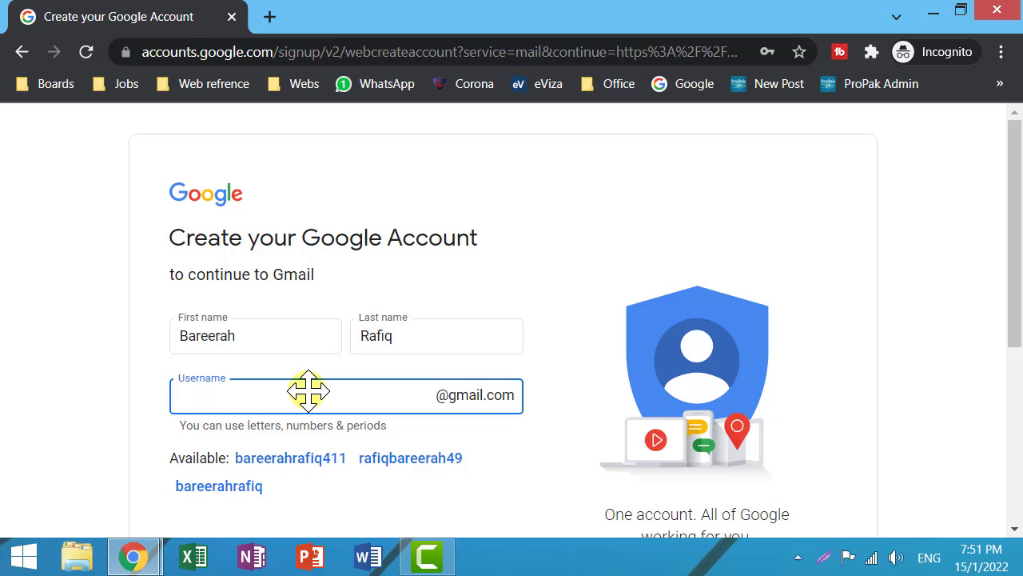
key(ctrl+v)
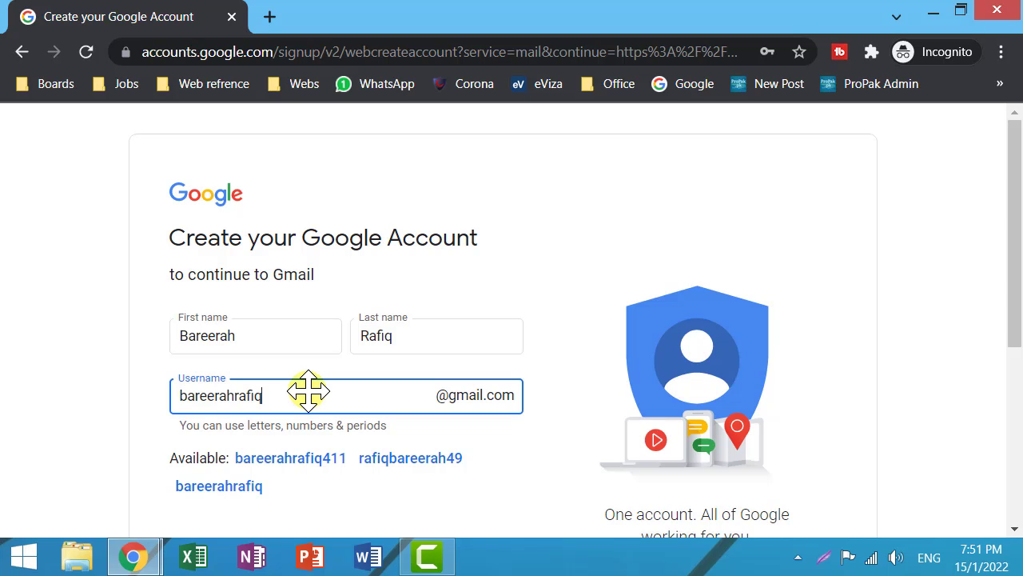
key(Tab)
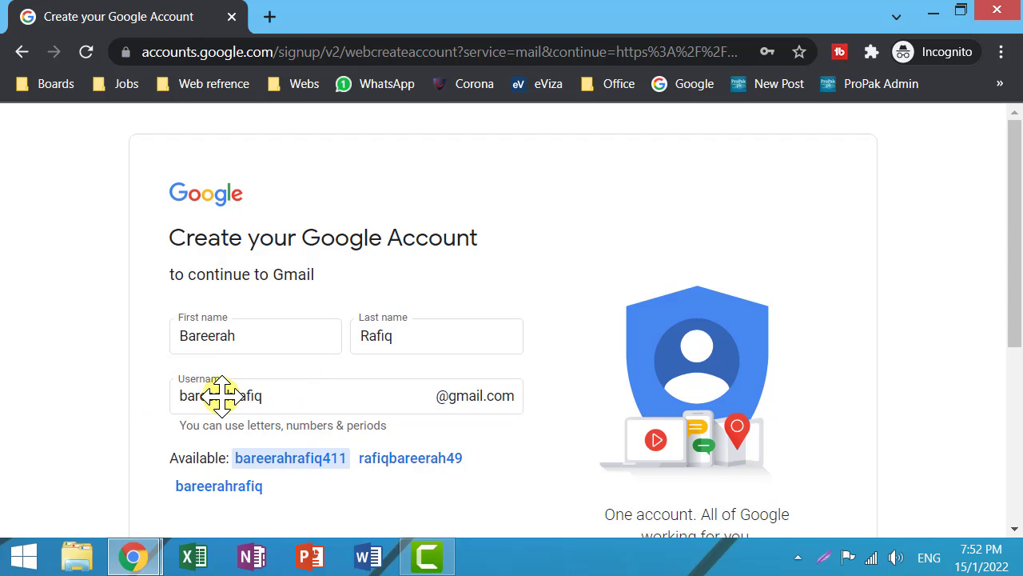
Enter the account password in Password and Confirm, and tick Show password.
scroll(221, 393, down, 3)
click(240, 359)
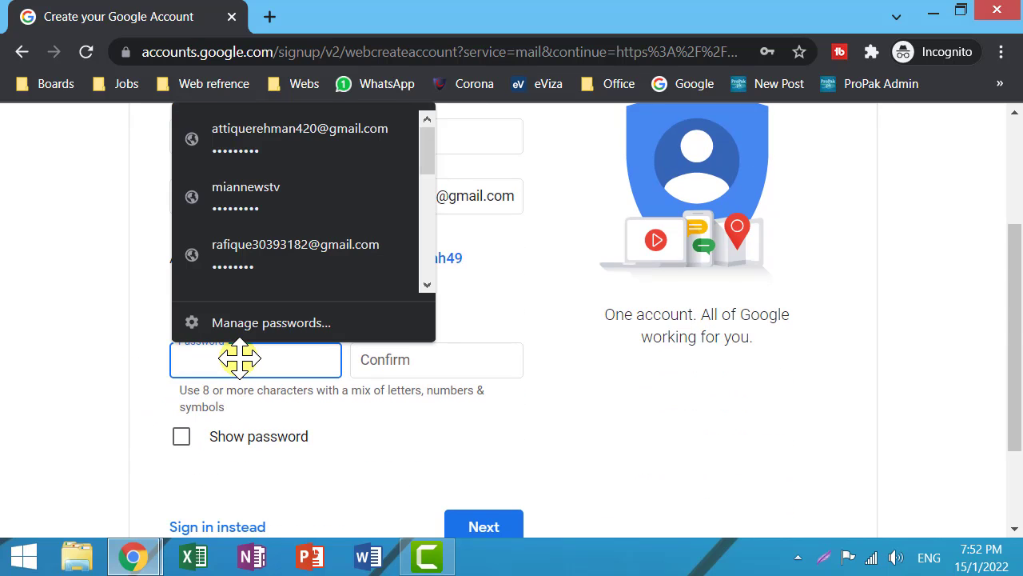
text(••••••)
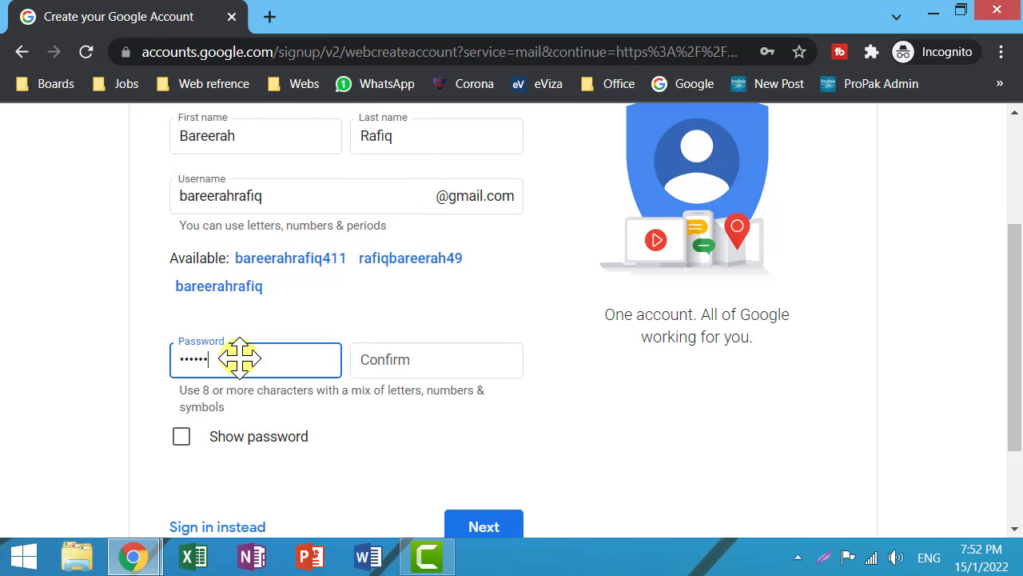
text(••)
key(Tab)
text(***)
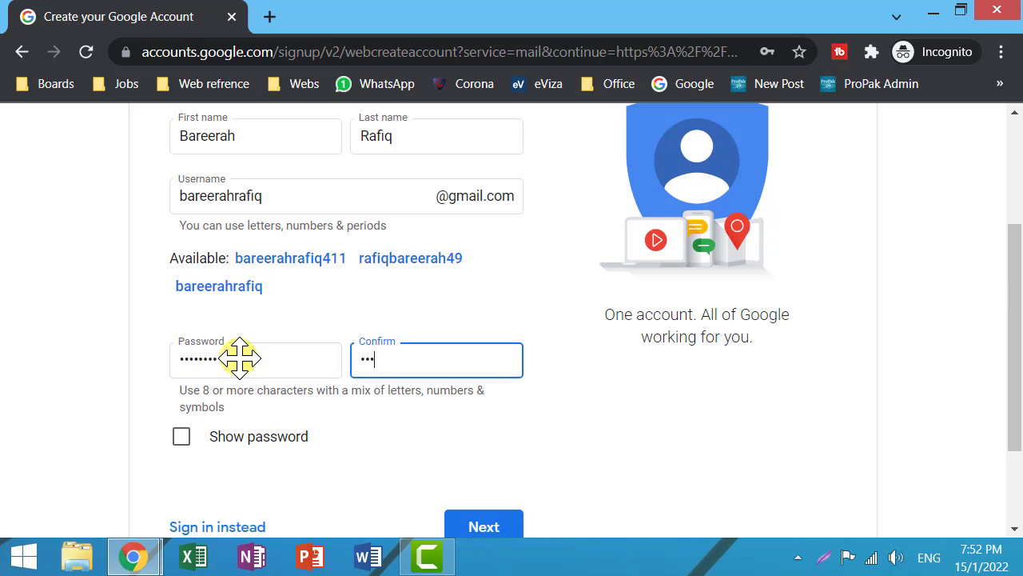
text(*****)
key(Tab)
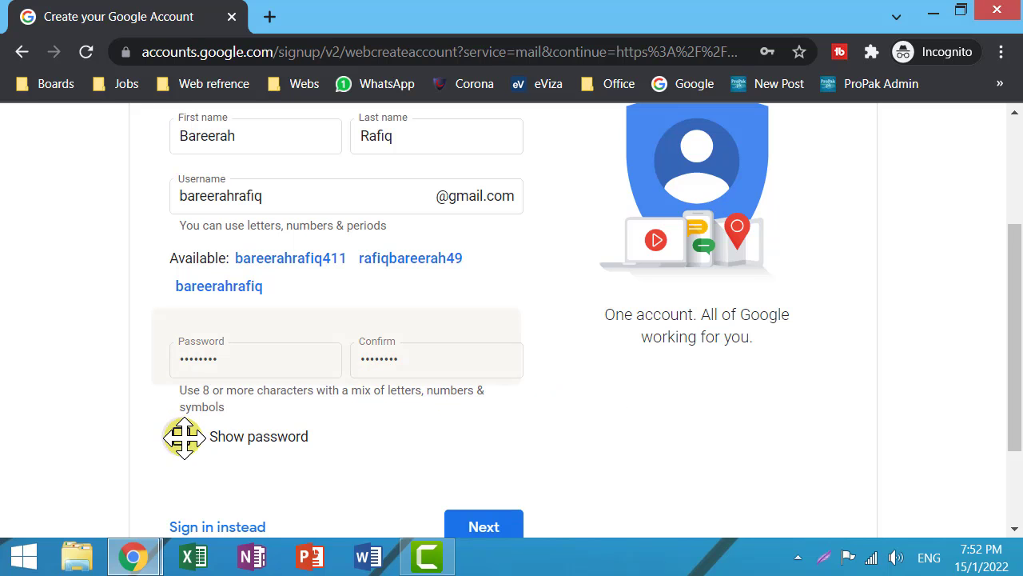
scroll(184, 437, down, 2)
click(181, 302)
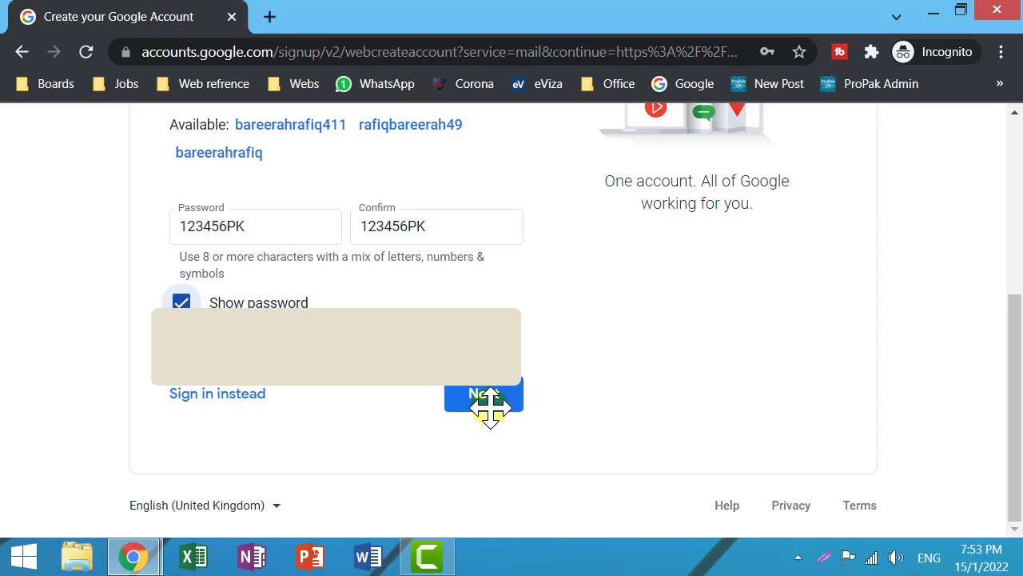
Continue to the Welcome to Google page and enter the recovery email address.
click(490, 394)
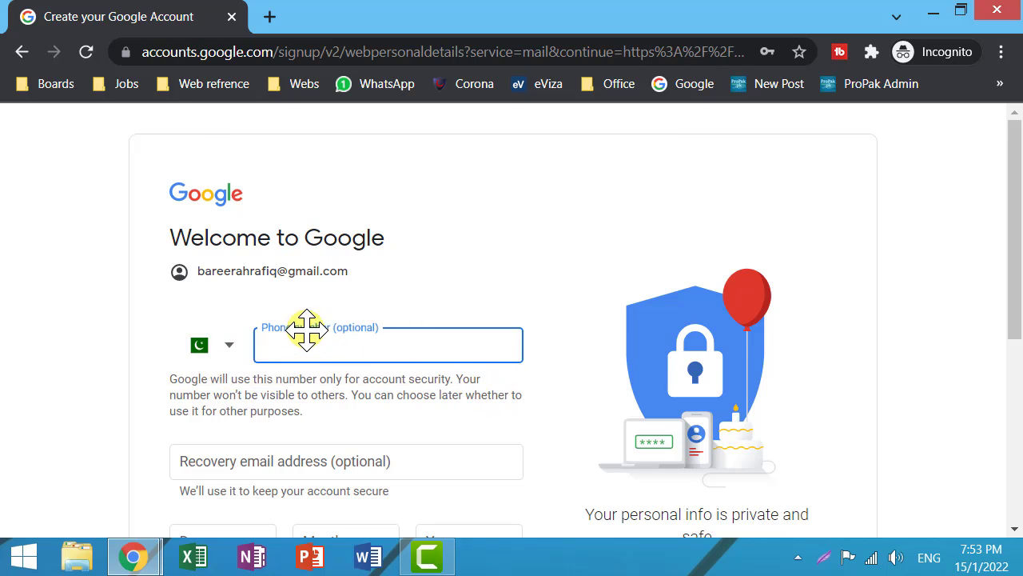
scroll(331, 333, down, 3)
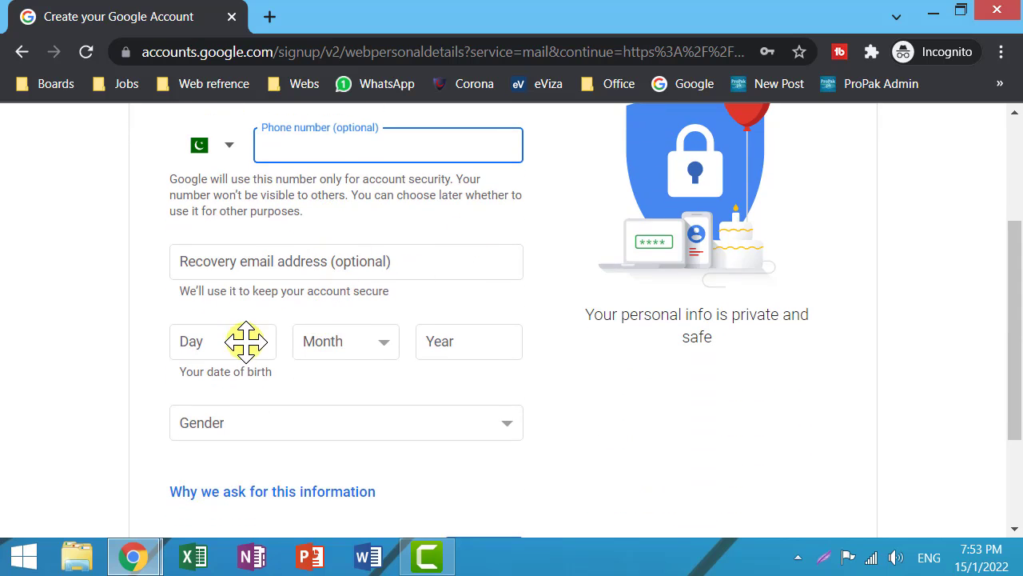
click(256, 260)
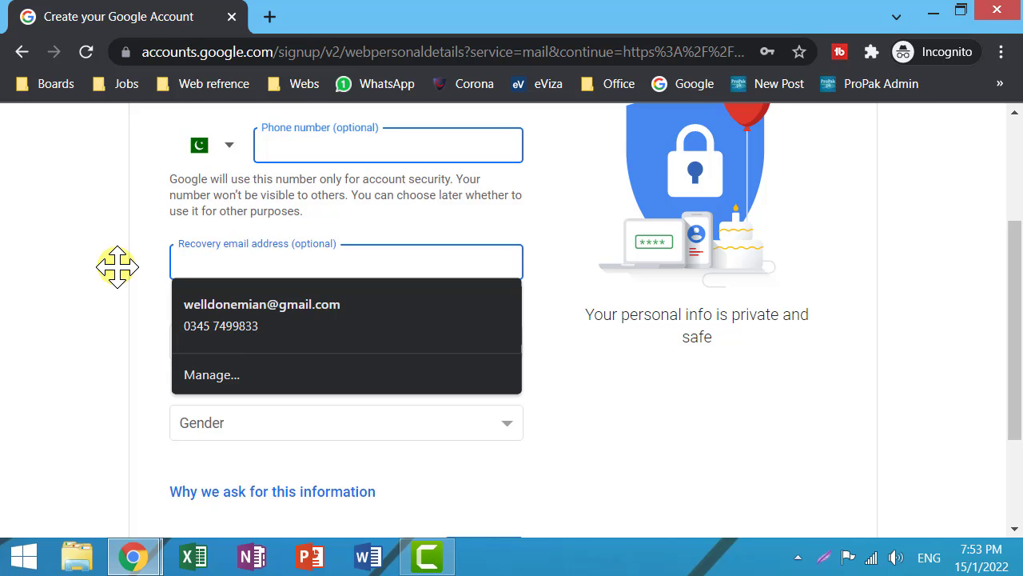
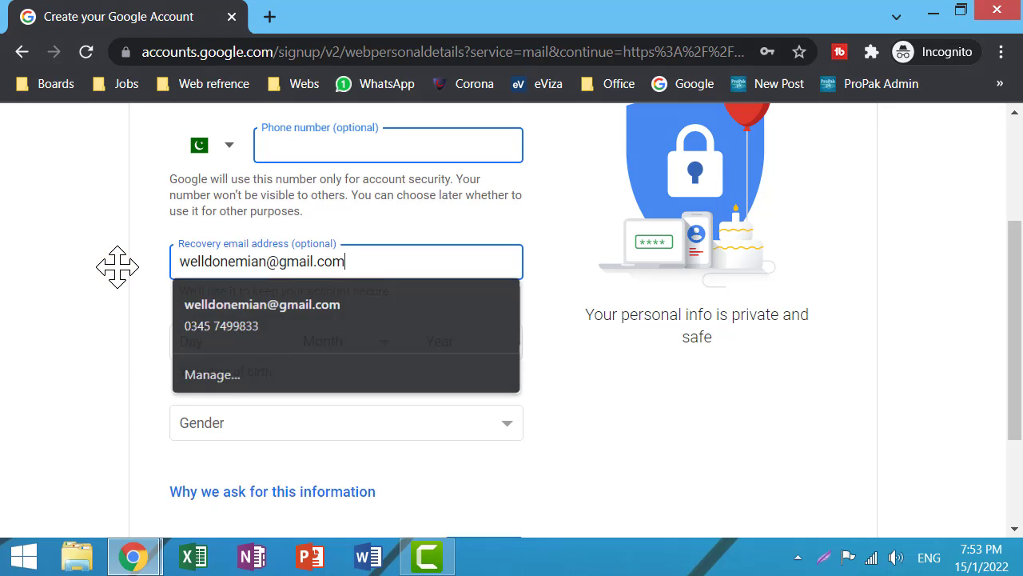
click(116, 266)
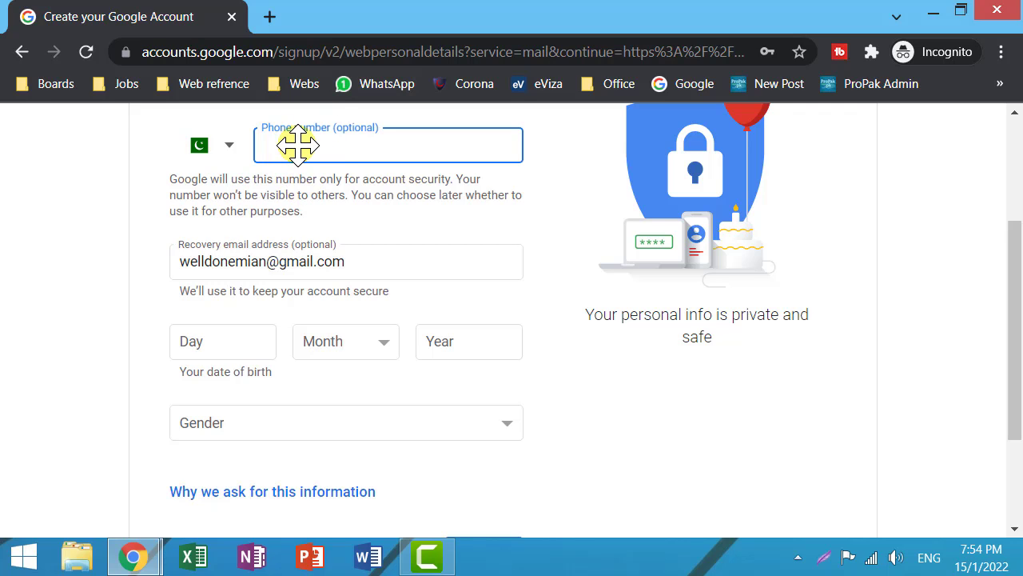
click(194, 345)
text(10)
key(Tab)
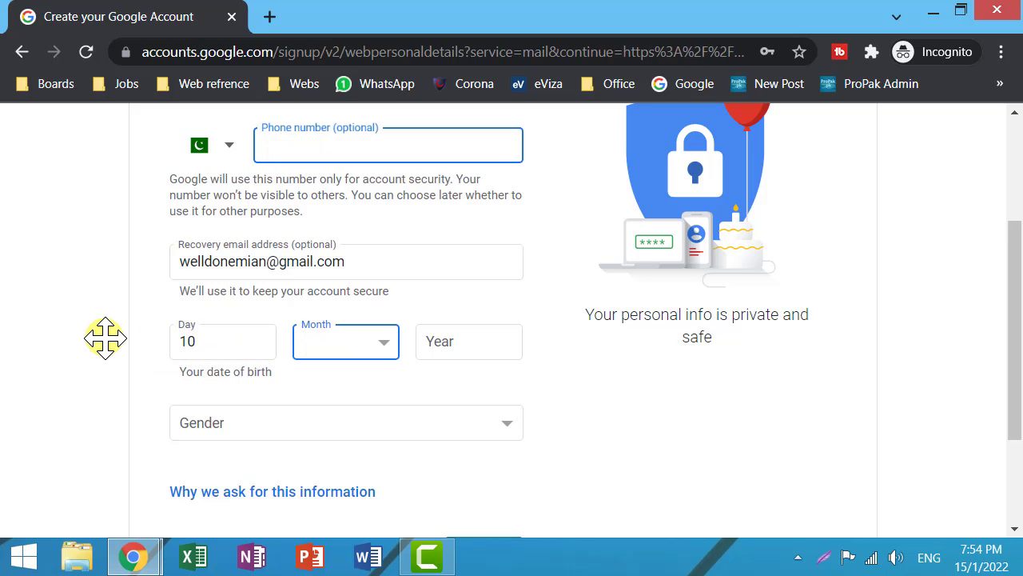
text(au)
key(Tab)
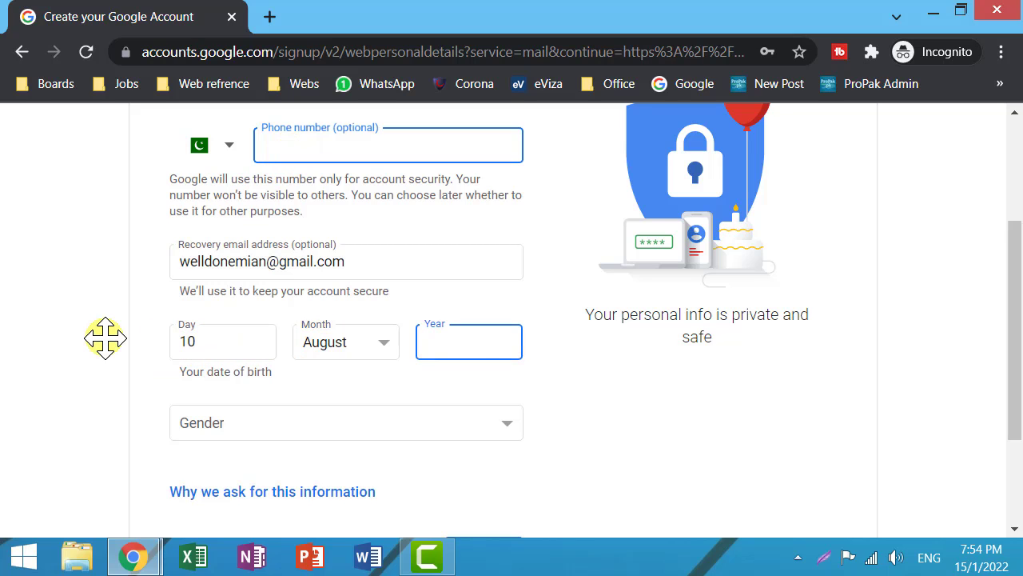
text(1981)
key(Tab)
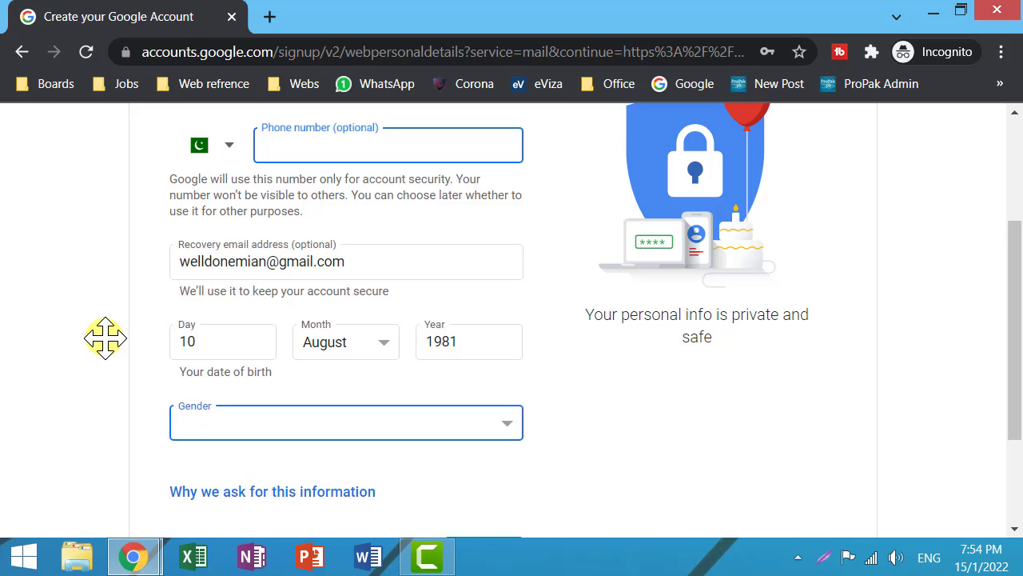
text(f)
scroll(104, 339, down, 2)
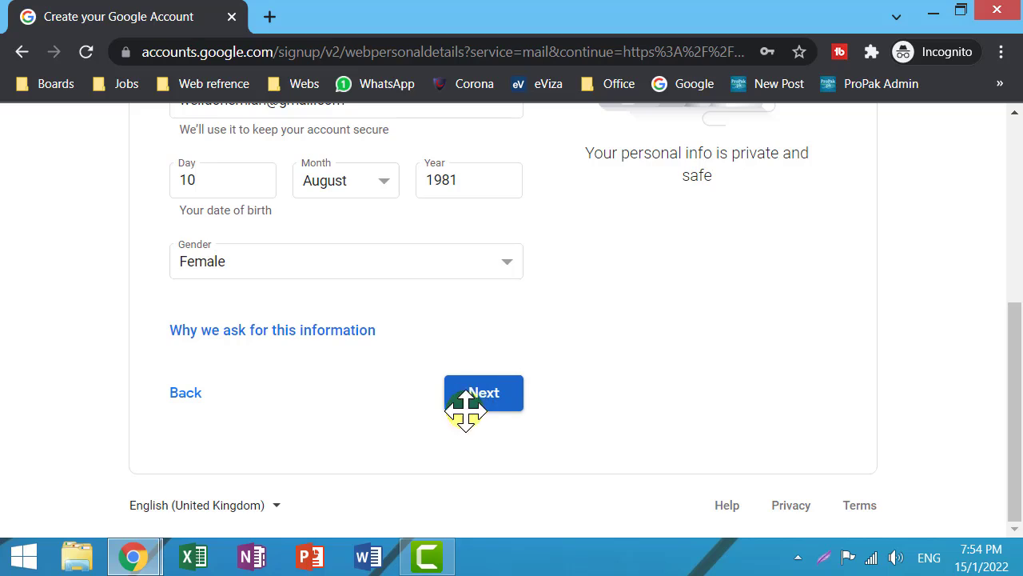
Submit the personal details and agree to Google's Privacy and Terms.
click(476, 400)
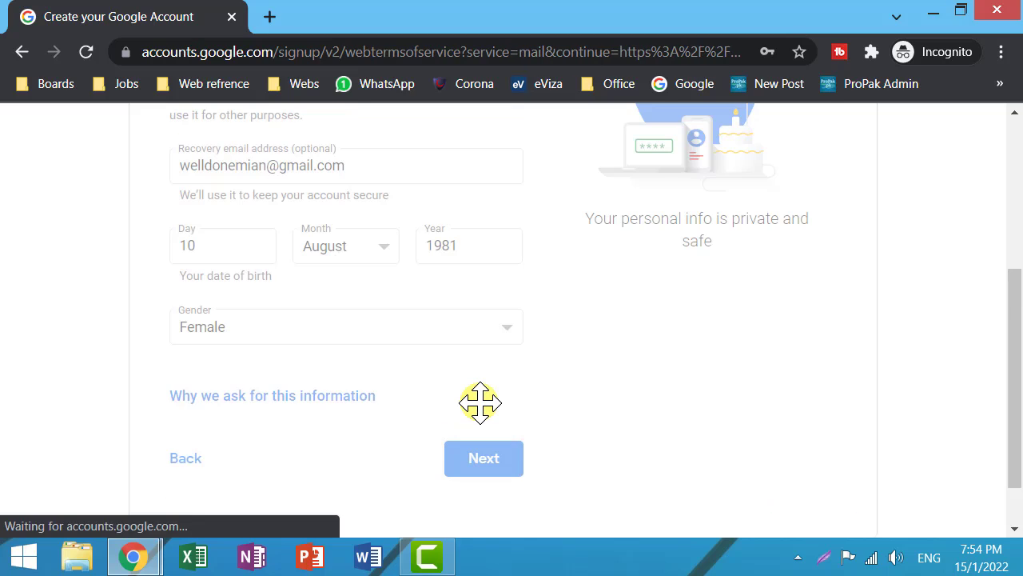
scroll(480, 400, down, 15)
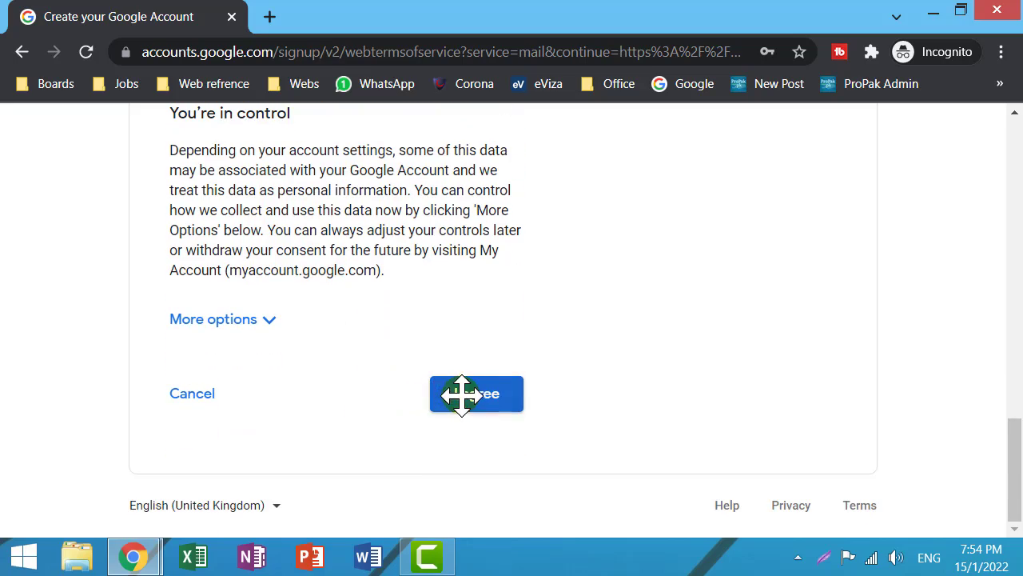
scroll(360, 240, up, 5)
scroll(331, 245, up, 4)
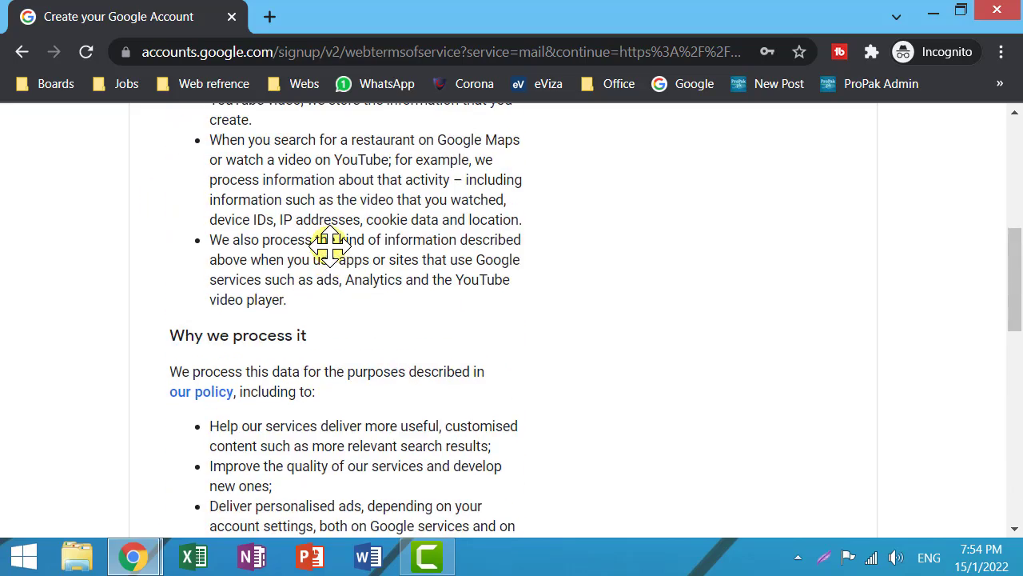
scroll(331, 245, down, 10)
click(483, 394)
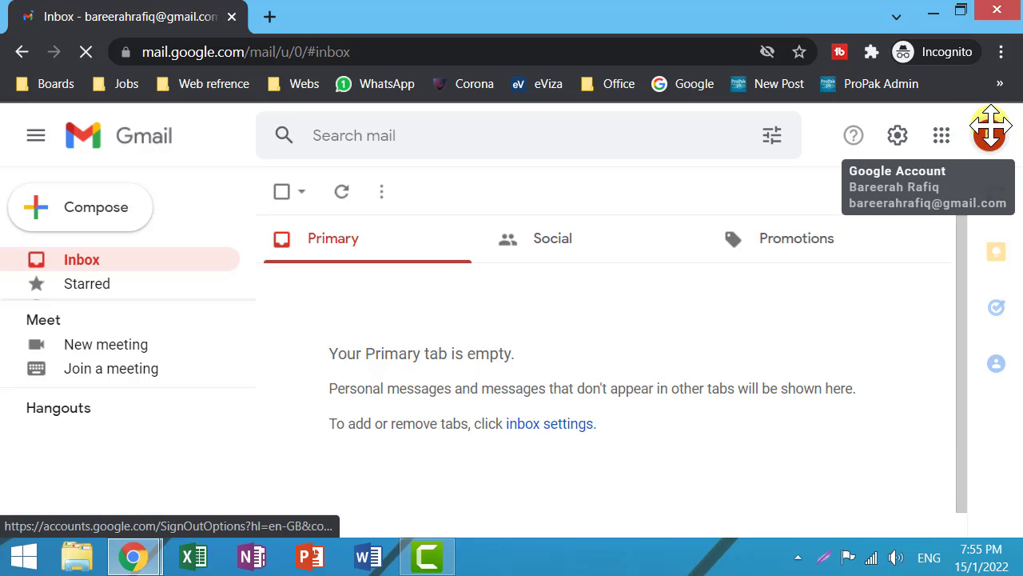
Check the account's name and email address in the avatar panel, then close it.
click(990, 128)
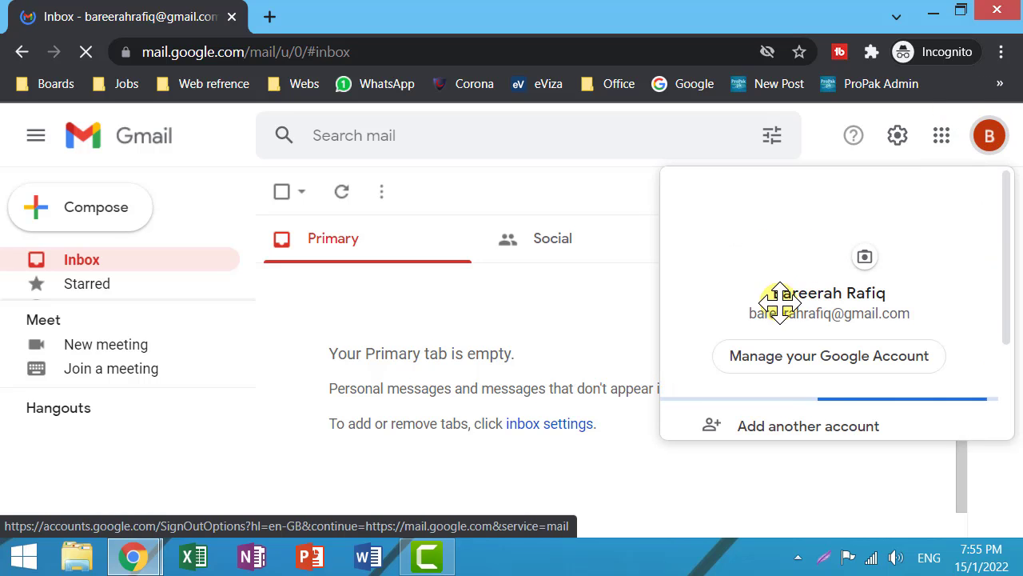
drag(746, 311, 913, 313)
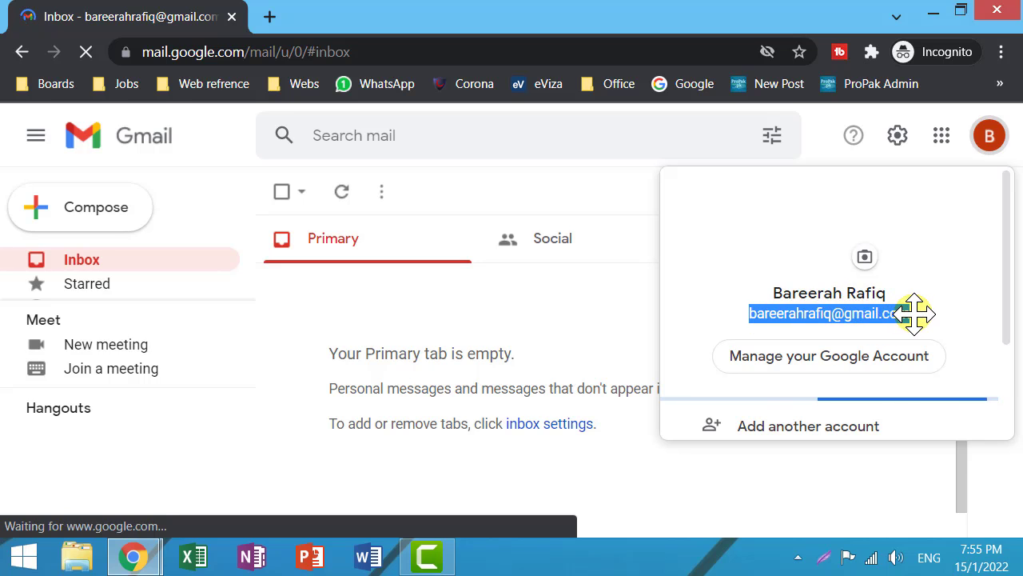
click(550, 306)
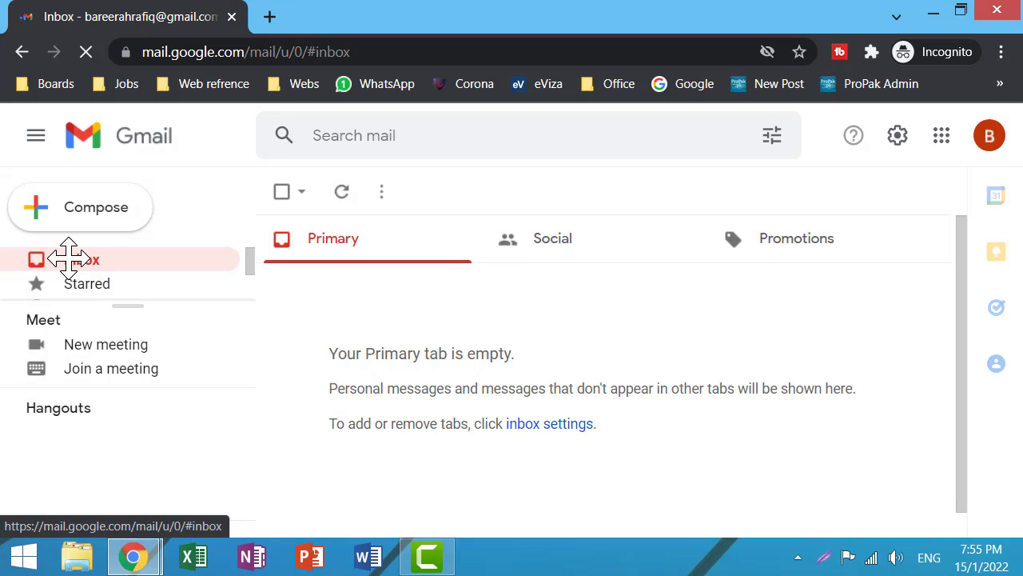